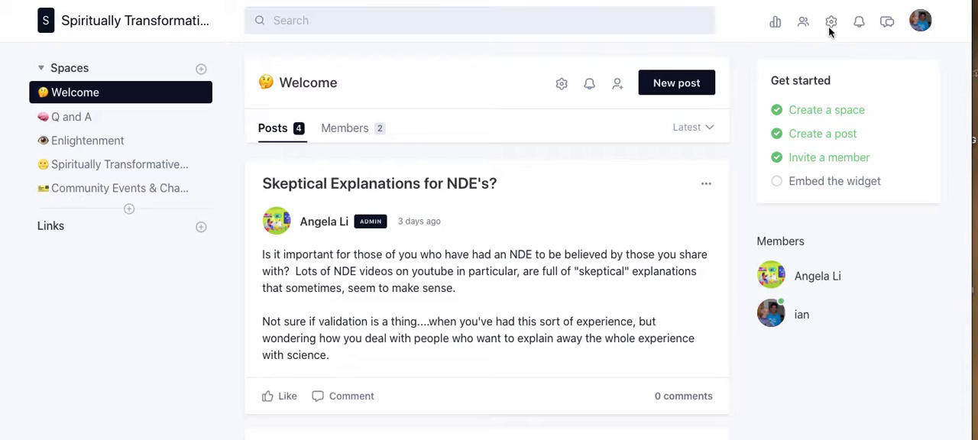
# Enable the Home tab with its personalized feed in the community's Home settings.
pyautogui.click(832, 25)
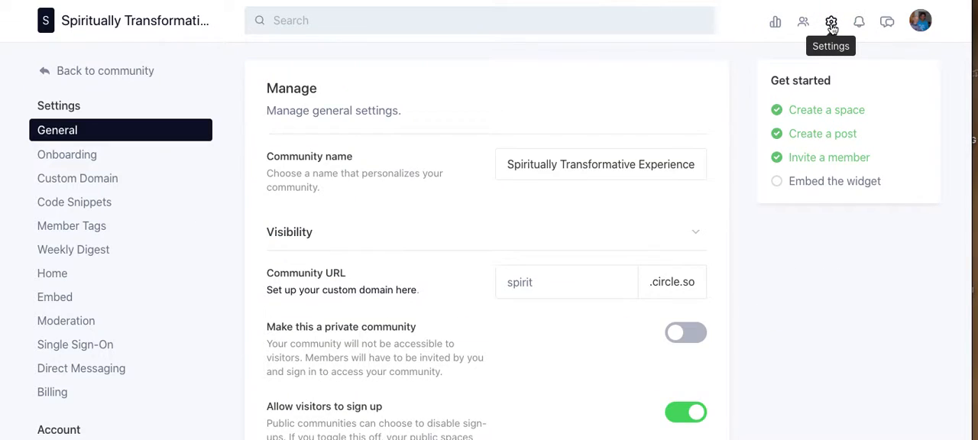
pyautogui.click(53, 275)
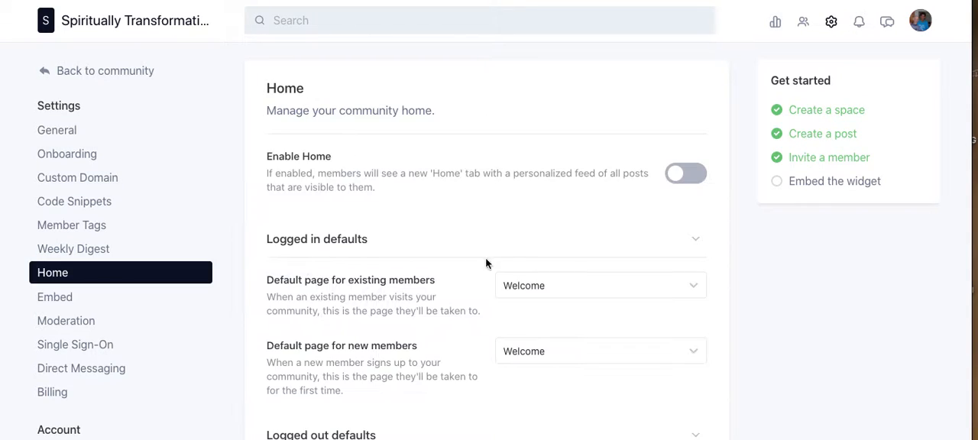
pyautogui.click(701, 177)
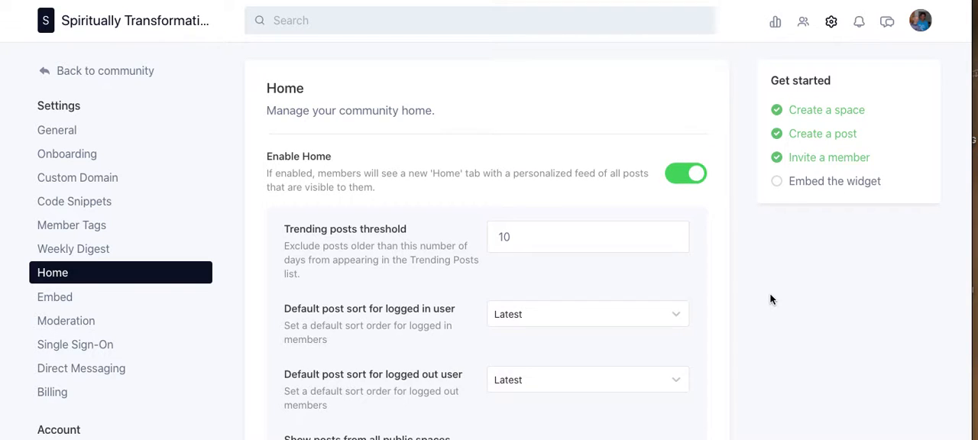
# Set the trending posts threshold to 7 days.
pyautogui.scroll(-3, 726, 315)
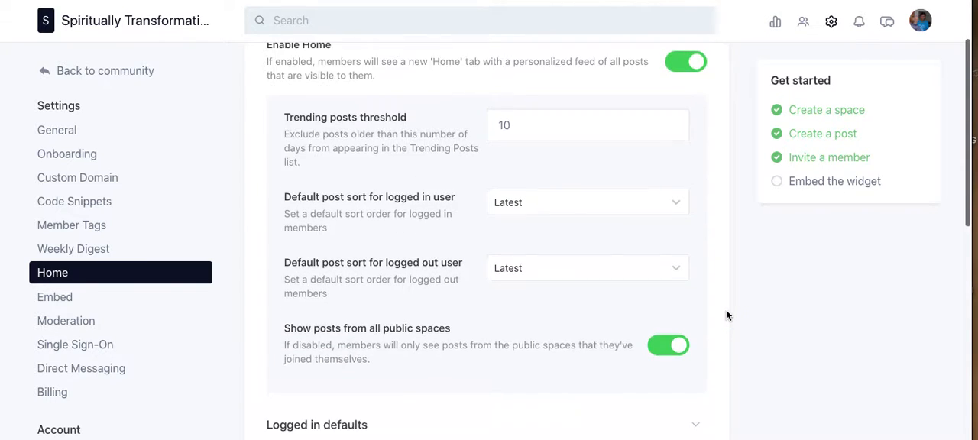
pyautogui.click(519, 128)
pyautogui.press('BackSpace')
pyautogui.press('BackSpace')
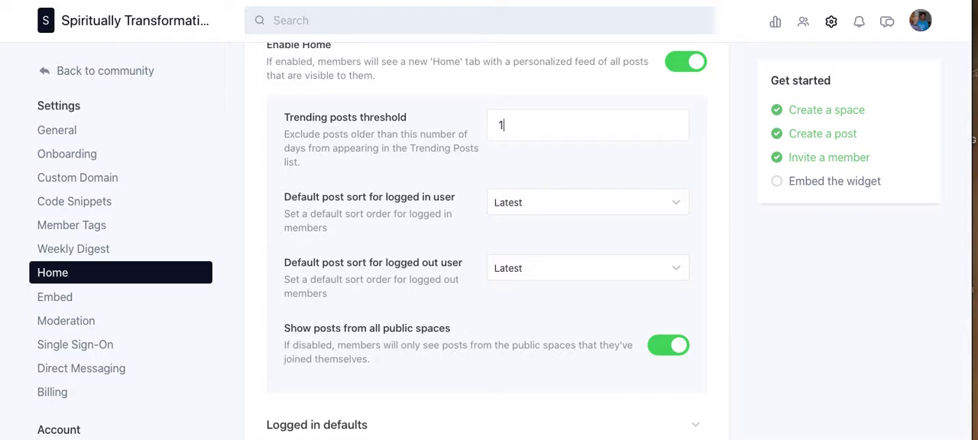
pyautogui.write('7')
# Set the default post sort to Popular for logged in users and to New activity for logged out users.
pyautogui.scroll(-2, 697, 222)
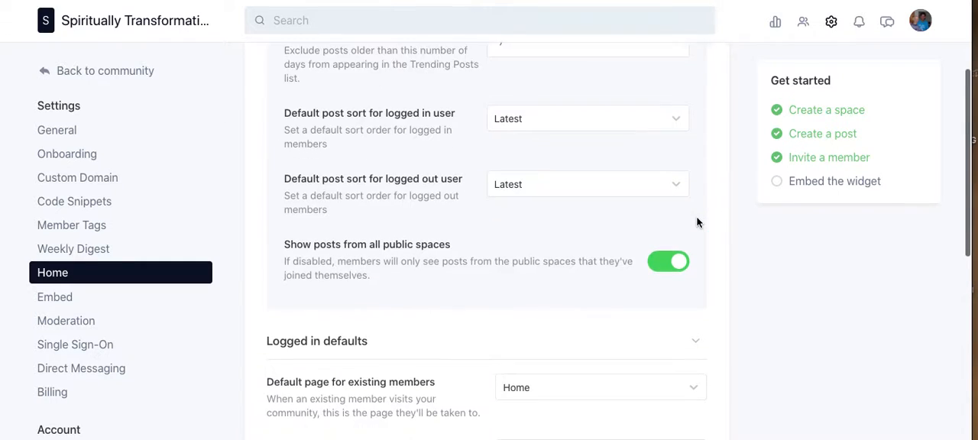
pyautogui.click(592, 128)
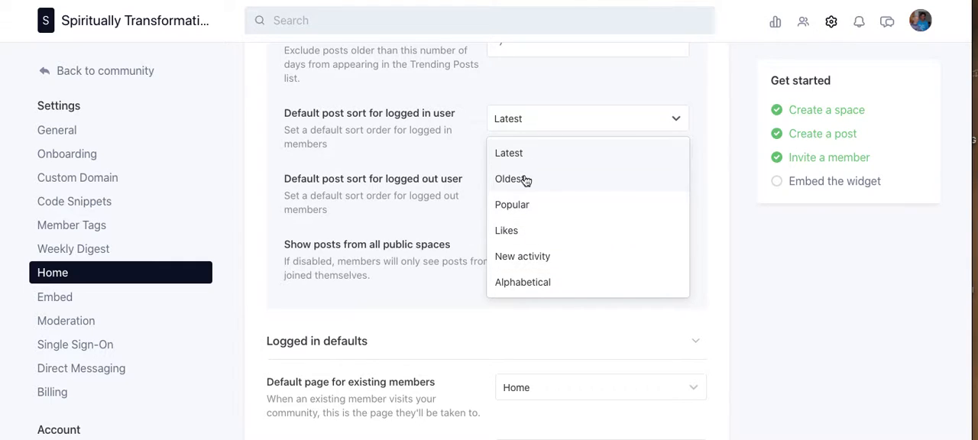
pyautogui.click(519, 207)
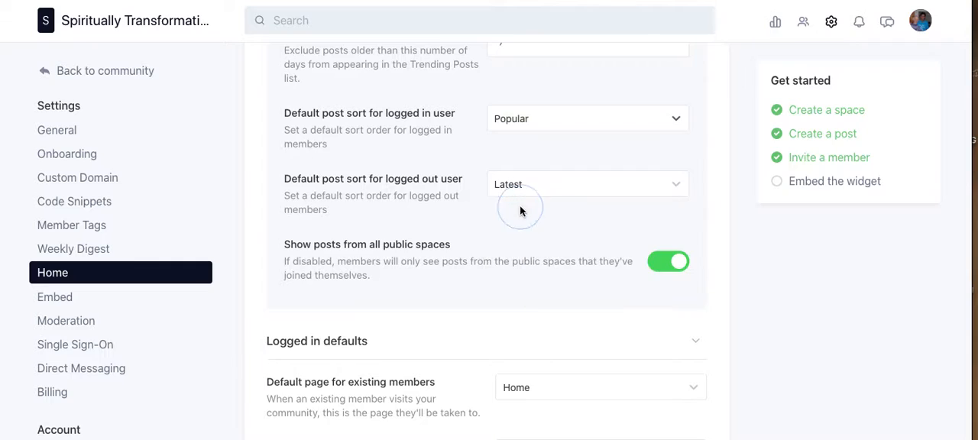
pyautogui.click(646, 190)
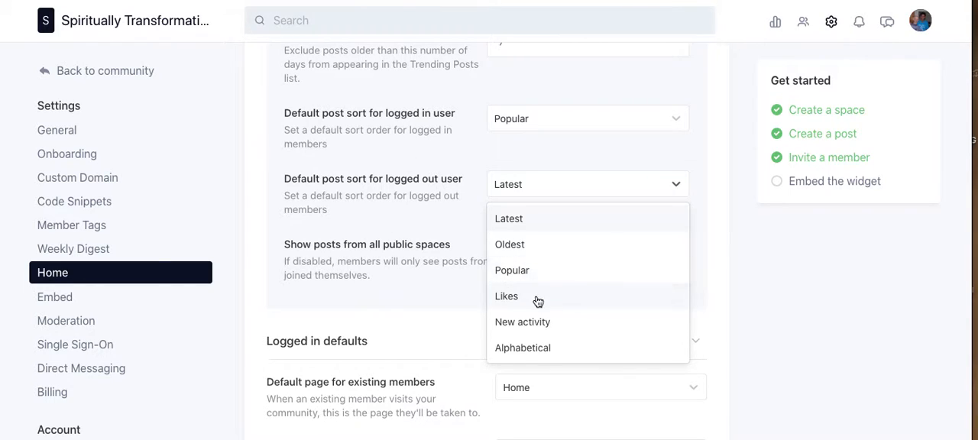
pyautogui.click(537, 322)
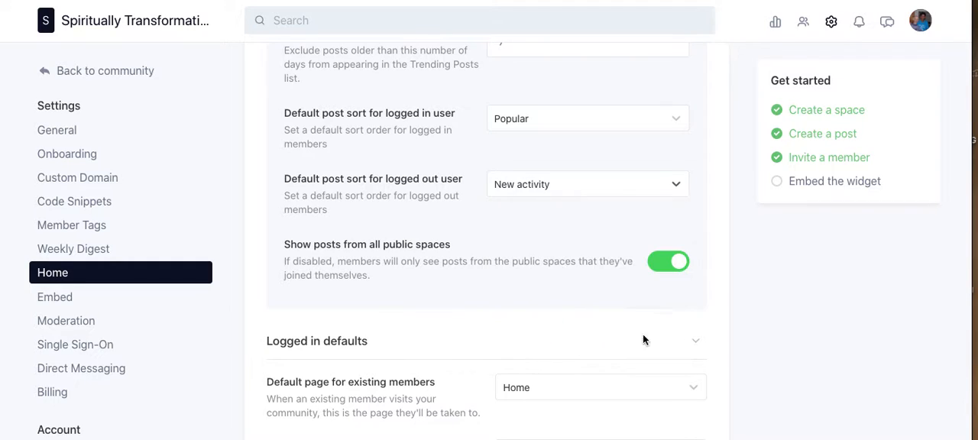
pyautogui.click(714, 350)
# Review the public spaces option, the logged in and logged out default pages, and the welcome banner options.
pyautogui.scroll(-2, 714, 350)
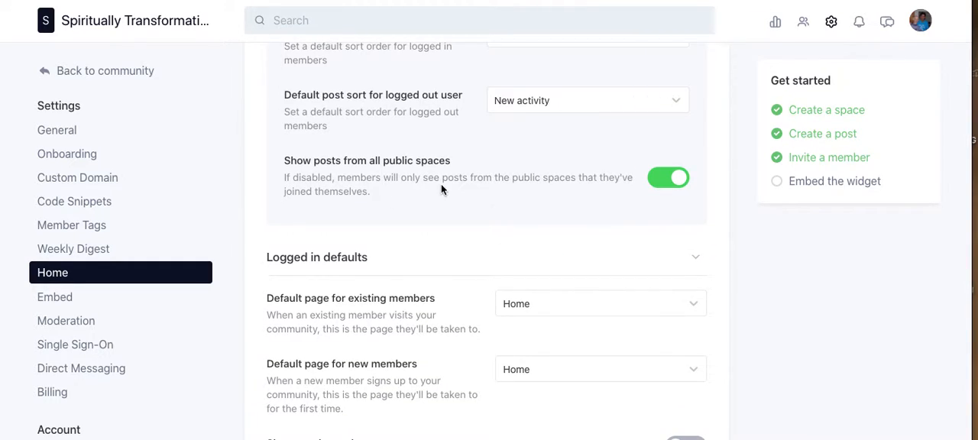
pyautogui.scroll(-4, 484, 202)
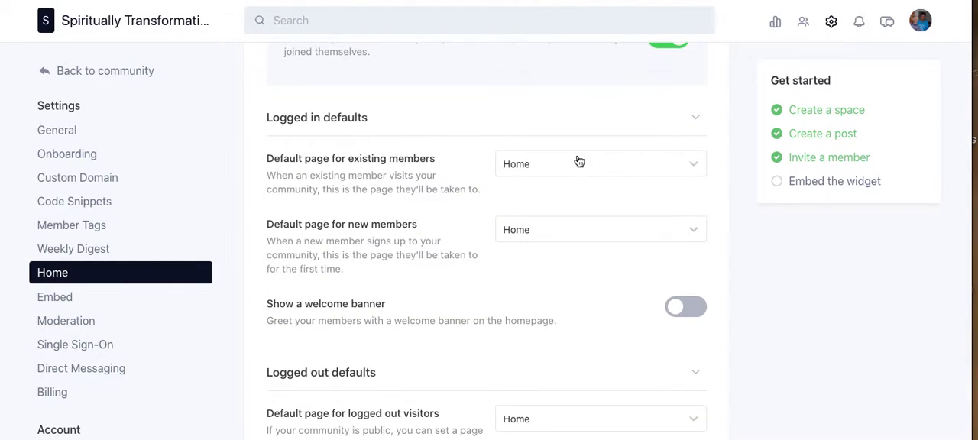
pyautogui.scroll(2, 580, 161)
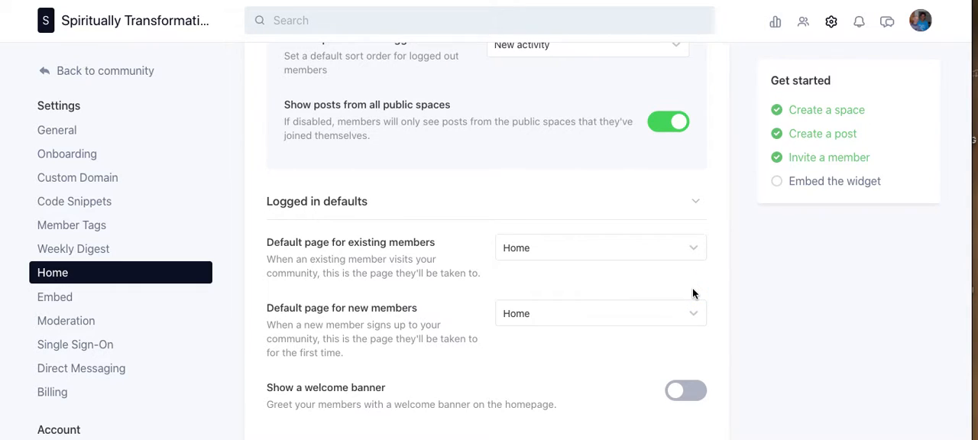
pyautogui.scroll(-3, 693, 293)
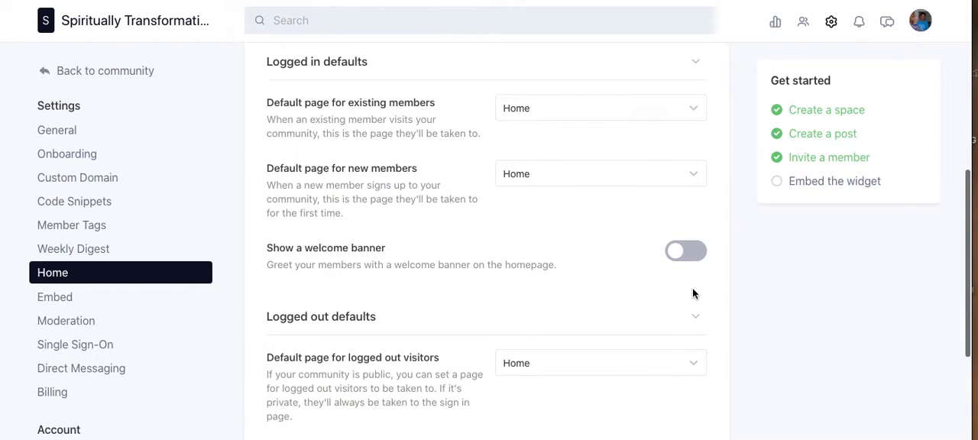
pyautogui.scroll(-2, 694, 294)
pyautogui.scroll(1, 693, 294)
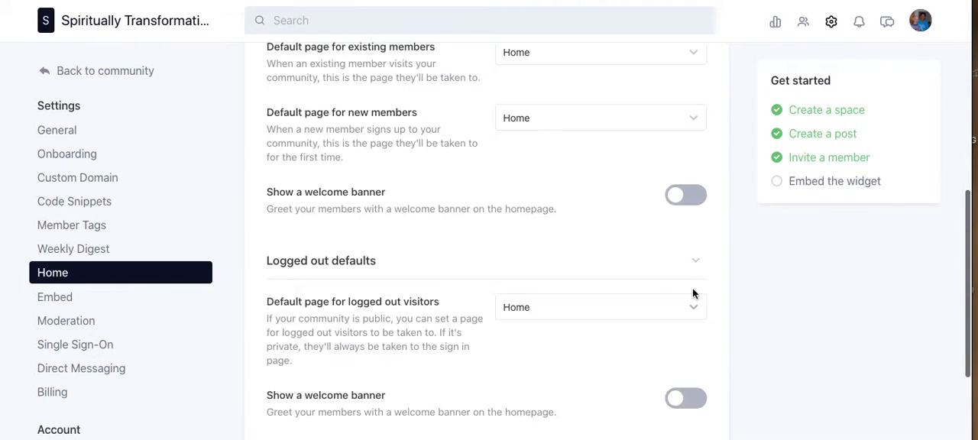
pyautogui.scroll(10, 694, 293)
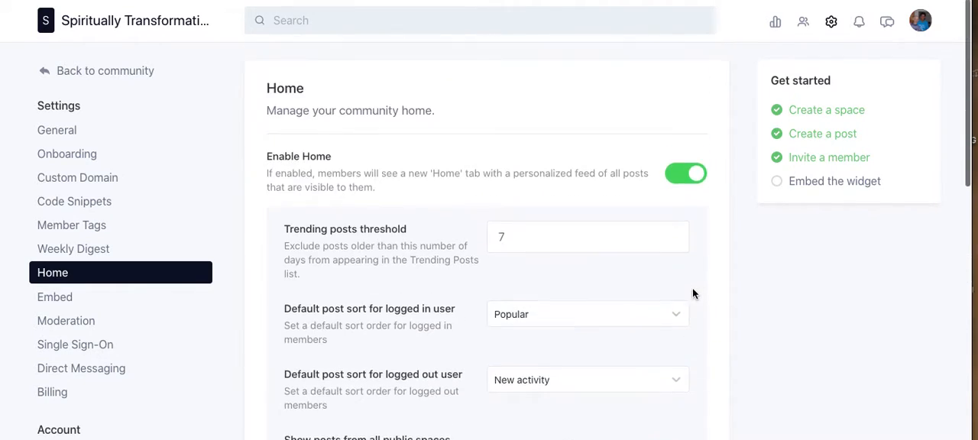
# Save the changes to the Home settings and return to the community.
pyautogui.scroll(-6, 693, 293)
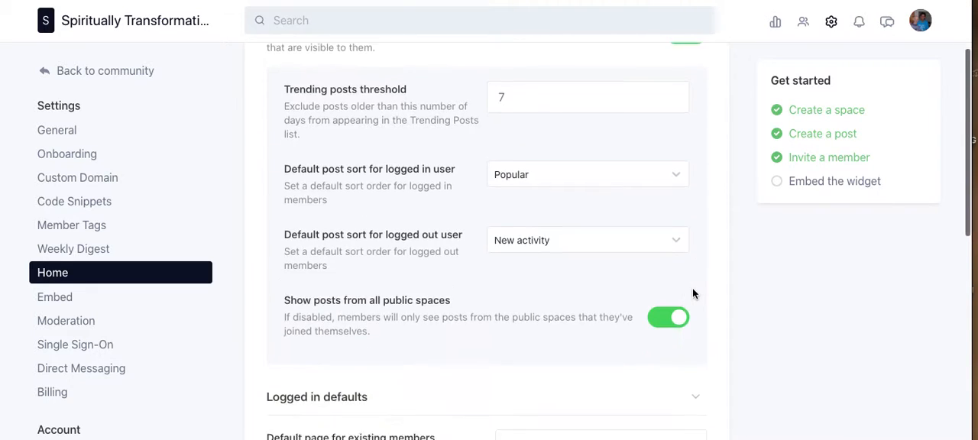
pyautogui.scroll(-12, 693, 293)
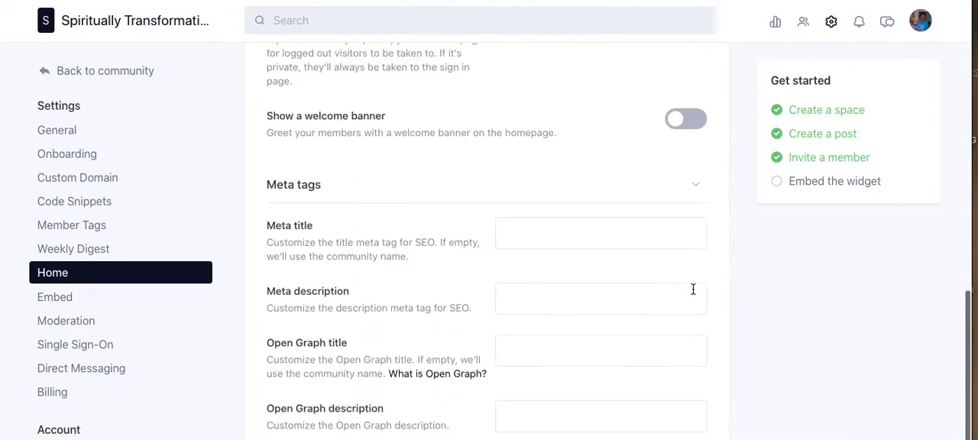
pyautogui.click(655, 430)
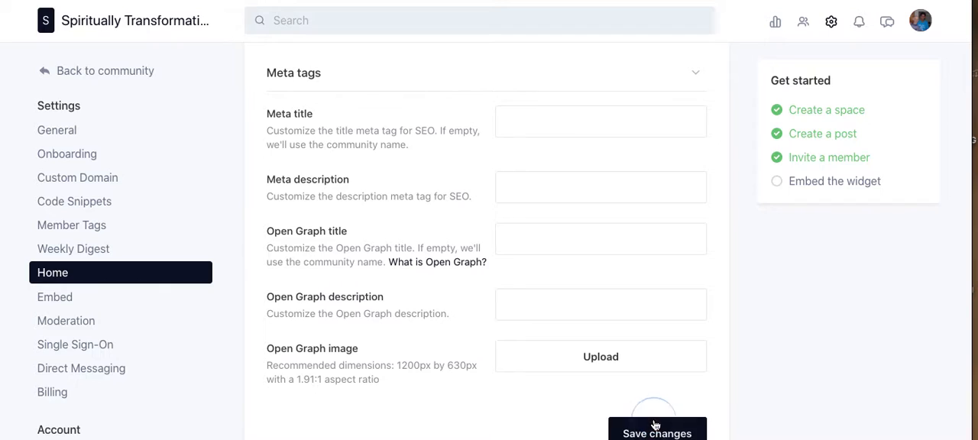
pyautogui.click(109, 76)
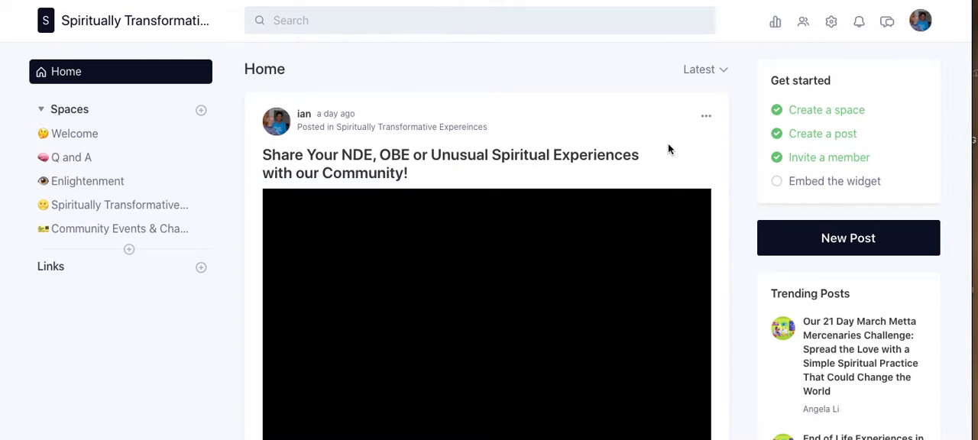
# Look through the posts from the different spaces in the community's Home feed and return to its beginning.
pyautogui.scroll(-1, 667, 145)
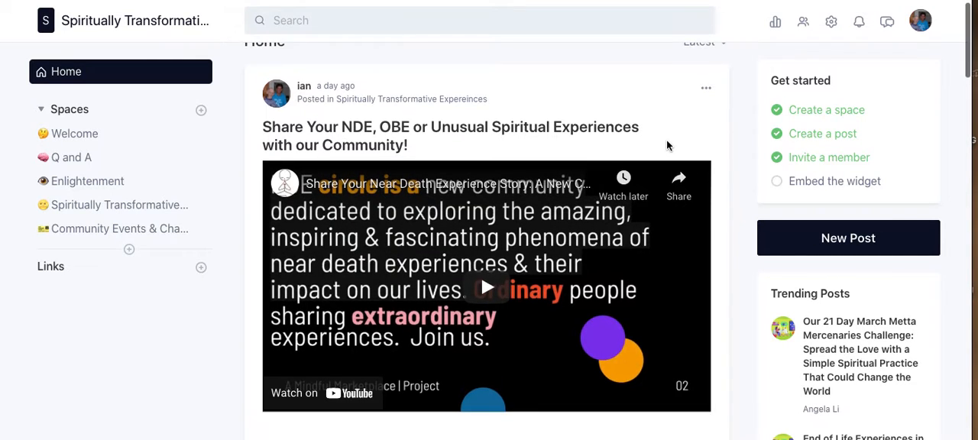
pyautogui.scroll(-10, 667, 145)
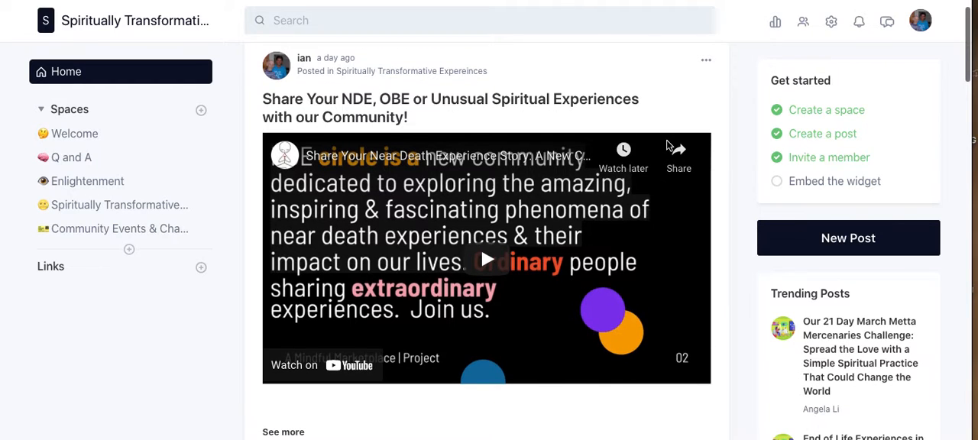
pyautogui.scroll(-12, 666, 145)
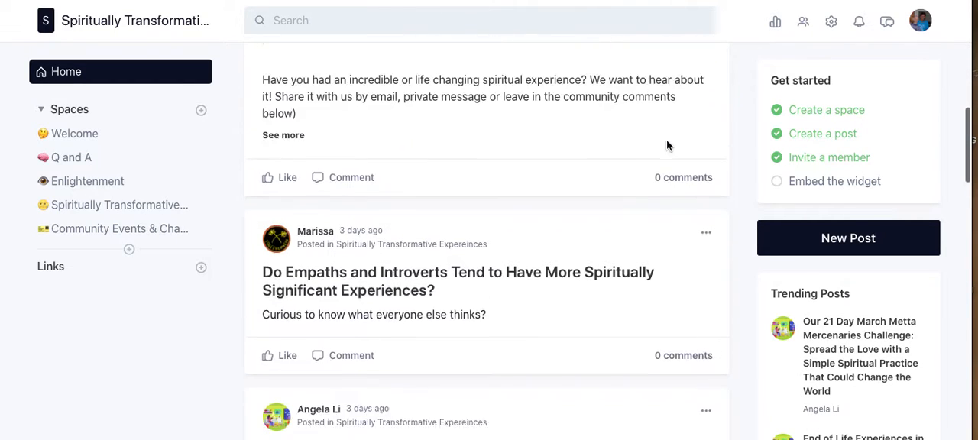
pyautogui.scroll(-12, 666, 145)
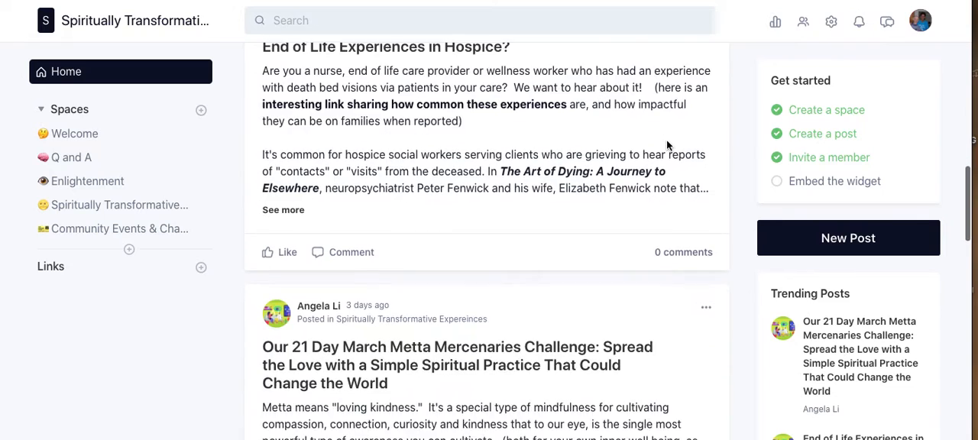
pyautogui.scroll(-10, 667, 145)
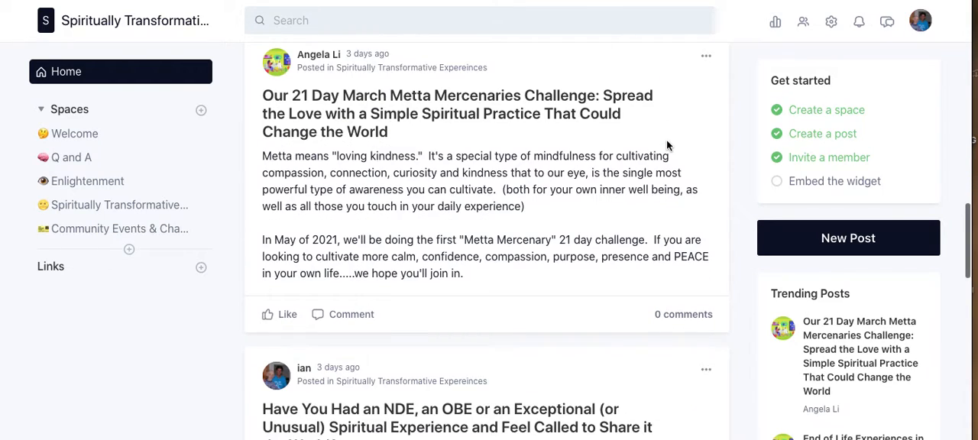
pyautogui.scroll(-10, 667, 146)
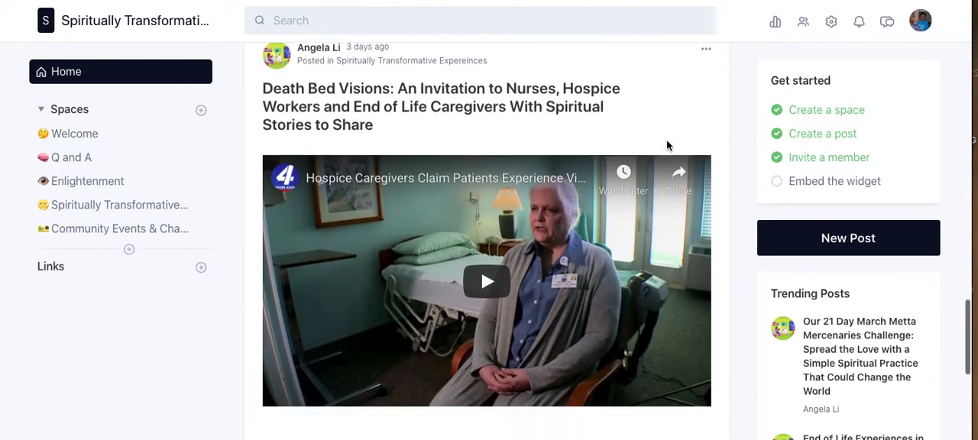
pyautogui.scroll(-3, 666, 145)
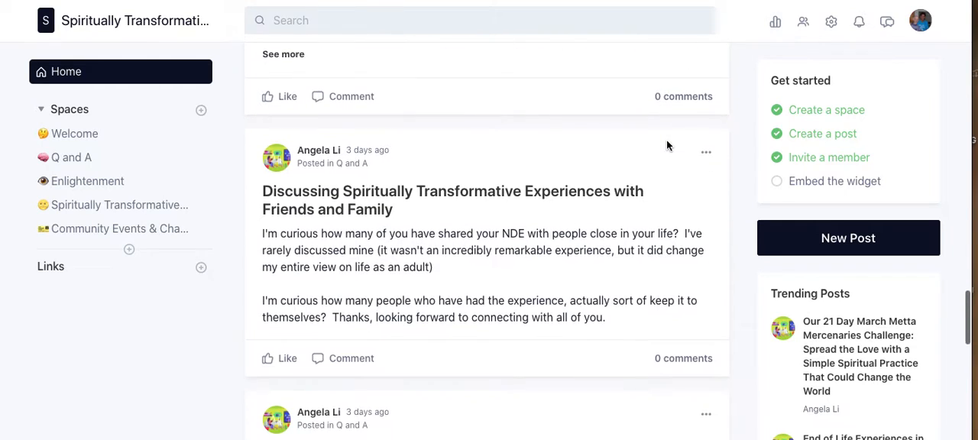
pyautogui.scroll(1, 667, 145)
pyautogui.scroll(8, 667, 145)
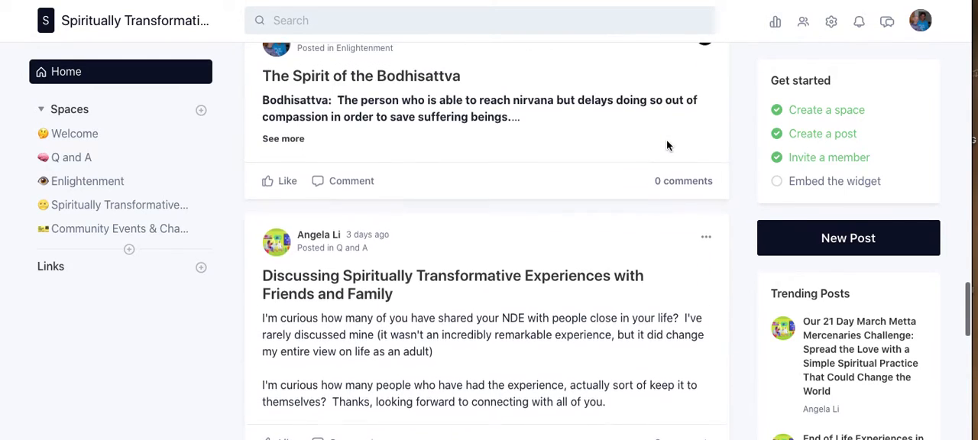
pyautogui.scroll(8, 666, 145)
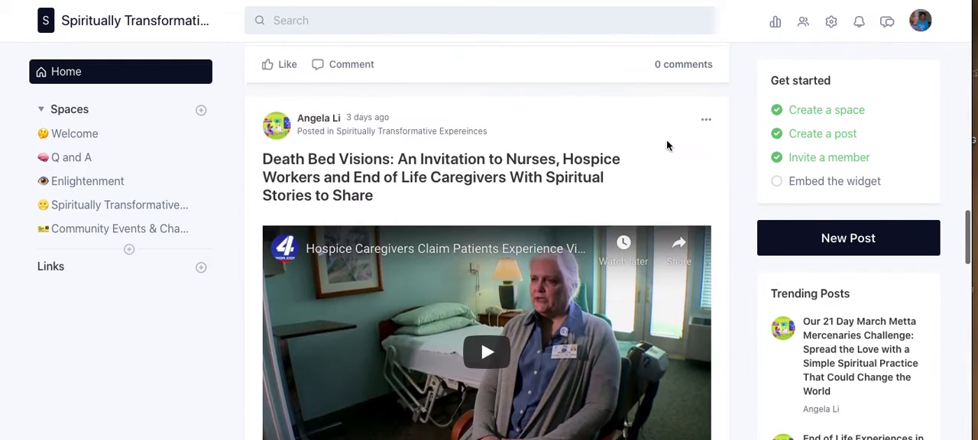
pyautogui.scroll(8, 666, 145)
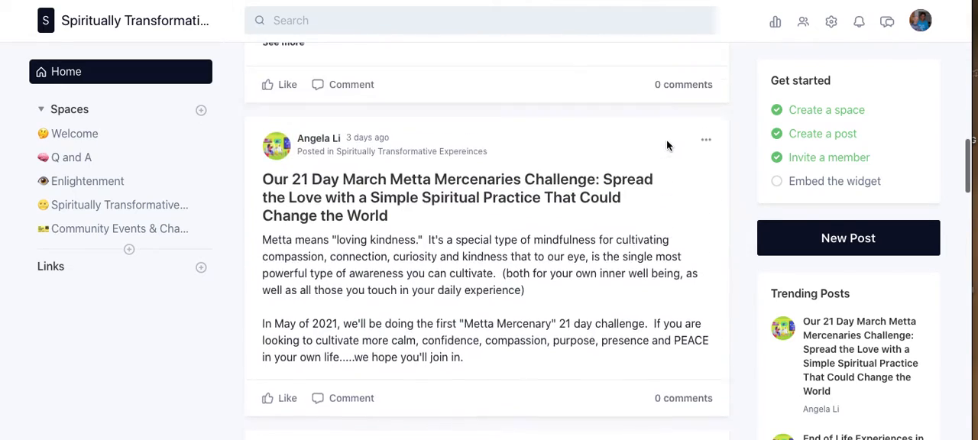
pyautogui.scroll(8, 666, 146)
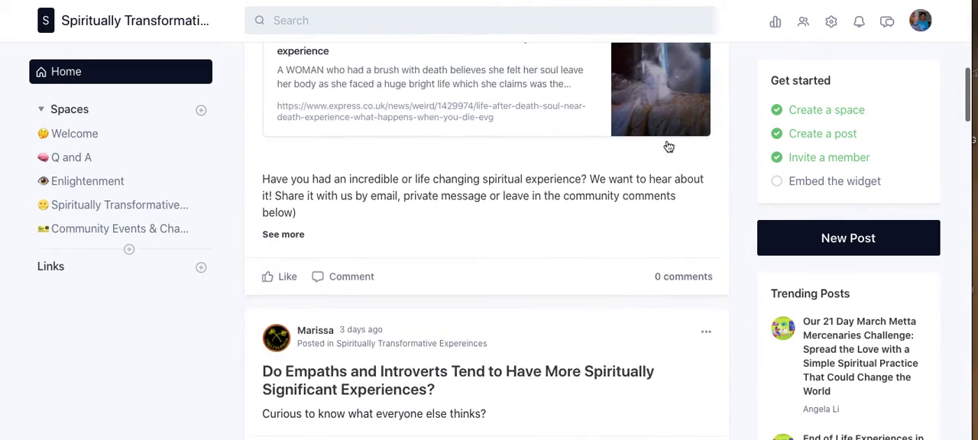
pyautogui.scroll(3, 667, 145)
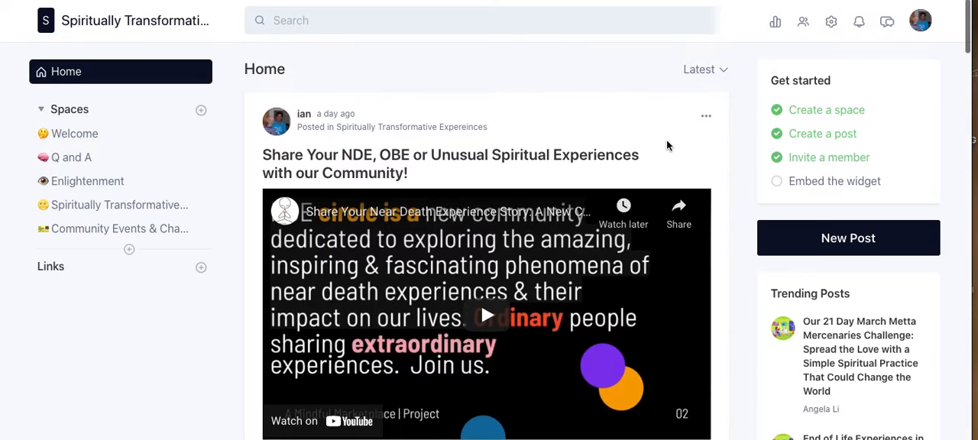